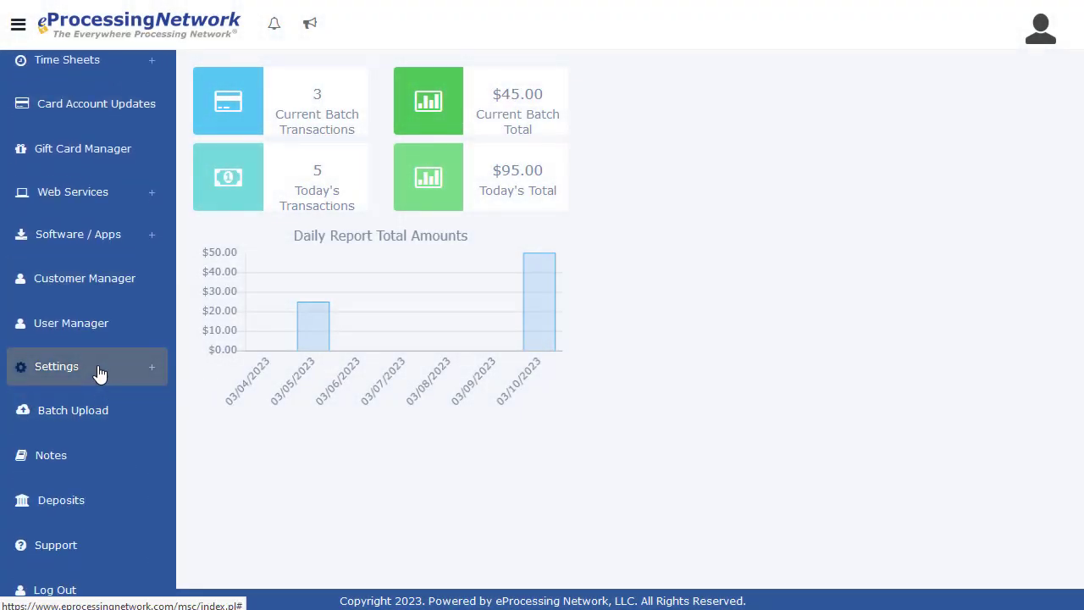
Open Receipt Manager under Settings, then expand the Web Services section in the sidebar
{"action": "left_click", "coordinate": [100, 370]}
{"action": "scroll", "coordinate": [99, 374], "scroll_direction": "down", "scroll_amount": 3}
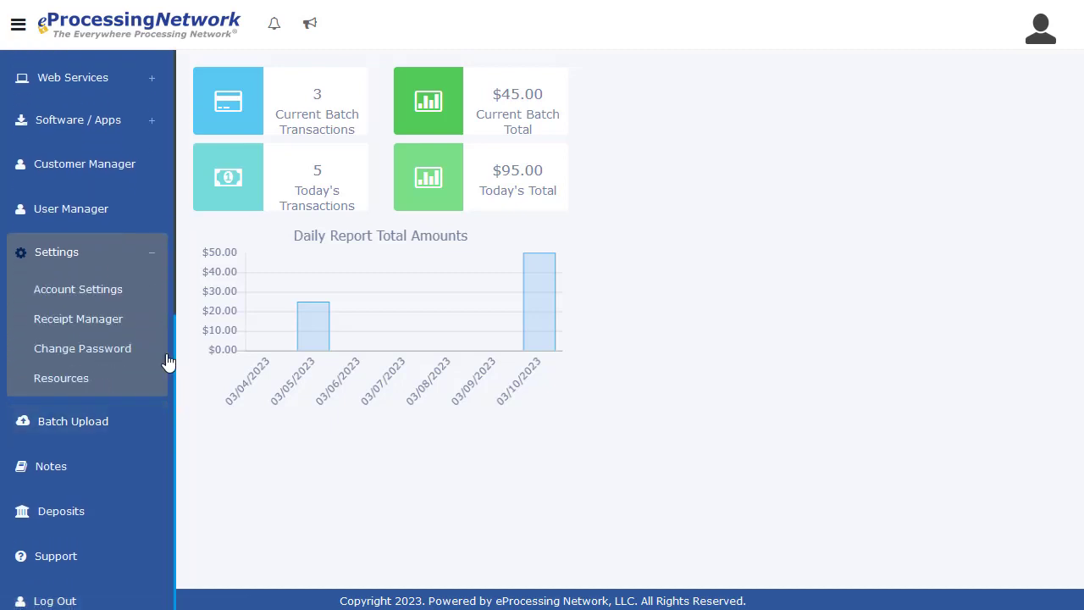
{"action": "left_click", "coordinate": [91, 326]}
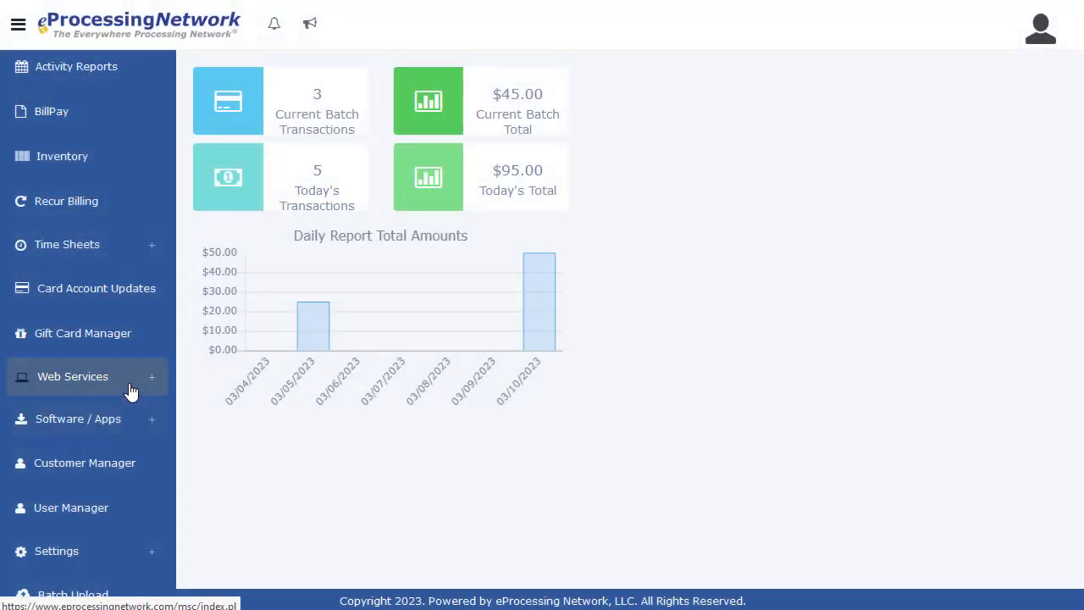
{"action": "left_click", "coordinate": [126, 382]}
{"action": "scroll", "coordinate": [130, 390], "scroll_direction": "down", "scroll_amount": 2}
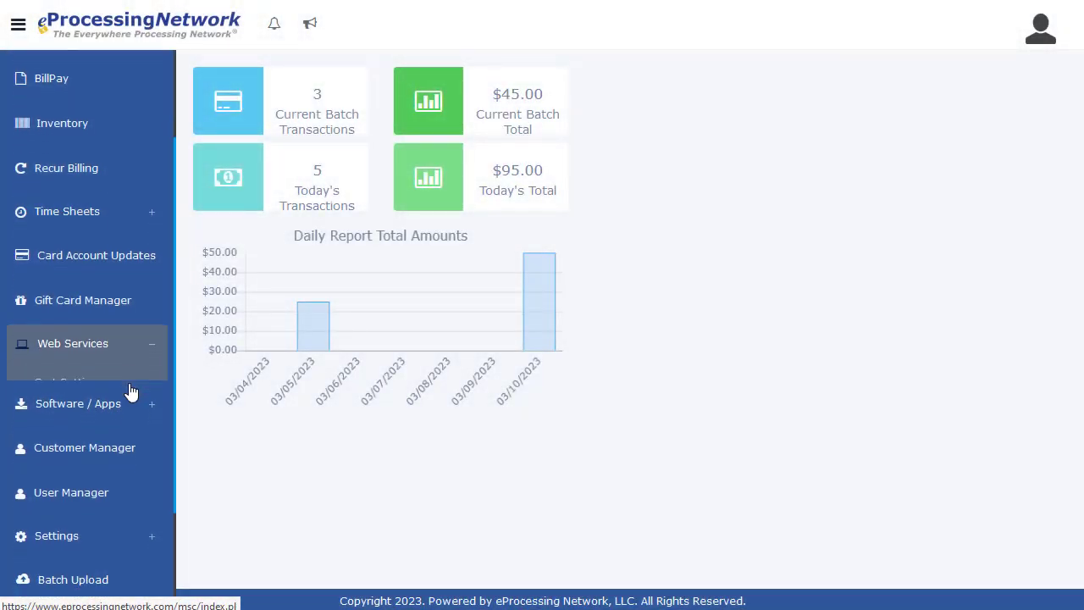
Start a new QuickBooks INV # form in the Payment Form Generator
{"action": "left_click", "coordinate": [132, 338]}
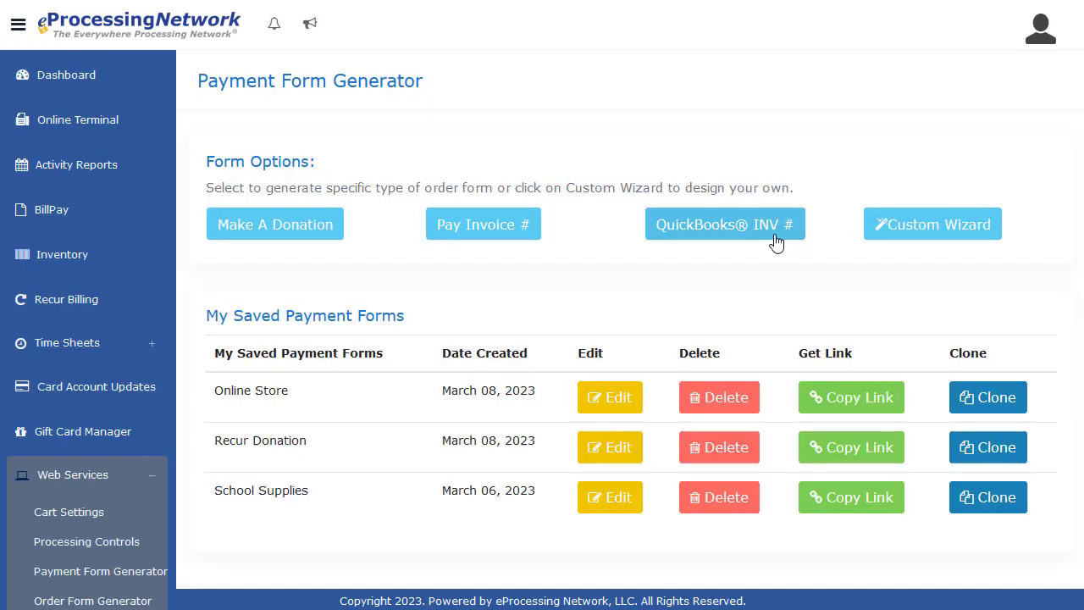
{"action": "left_click", "coordinate": [762, 229]}
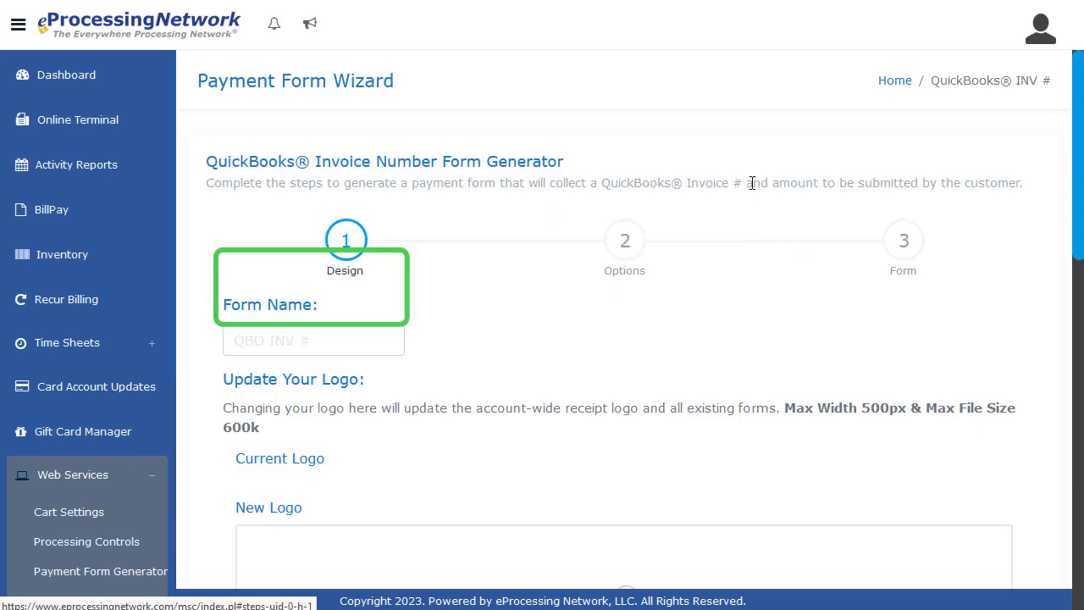
{"action": "scroll", "coordinate": [745, 208], "scroll_direction": "down", "scroll_amount": 1}
Name the new payment form 'QBO Invoice'
{"action": "left_click", "coordinate": [315, 296]}
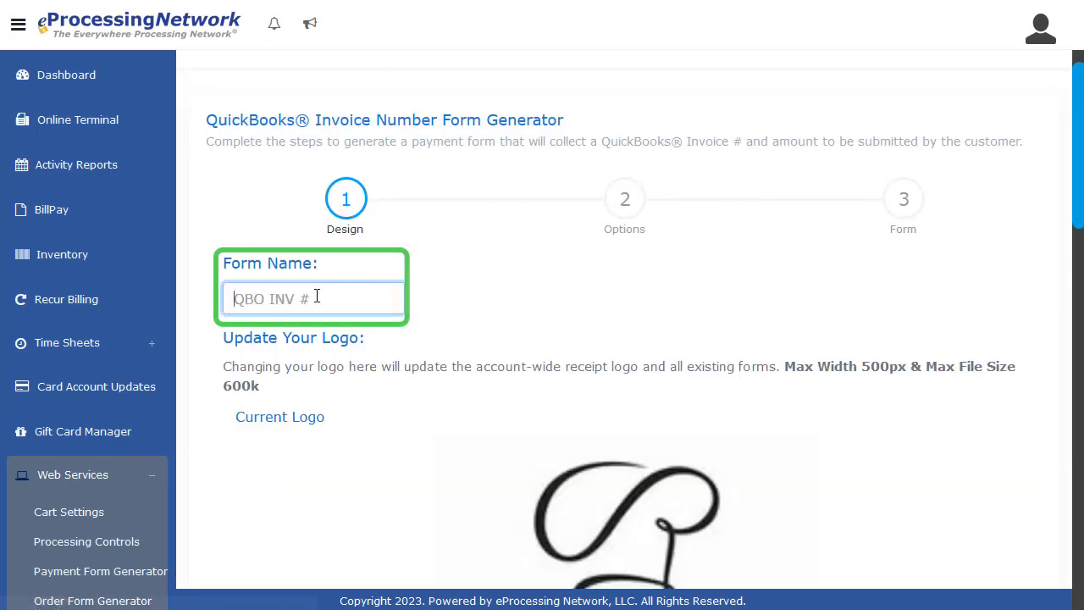
{"action": "type", "text": "QBO Inov"}
{"action": "key", "text": "BackSpace"}
{"action": "key", "text": "BackSpace"}
{"action": "type", "text": "voice"}
{"action": "scroll", "coordinate": [812, 283], "scroll_direction": "down", "scroll_amount": 4}
{"action": "scroll", "coordinate": [813, 282], "scroll_direction": "up", "scroll_amount": 1}
{"action": "scroll", "coordinate": [813, 282], "scroll_direction": "down", "scroll_amount": 1}
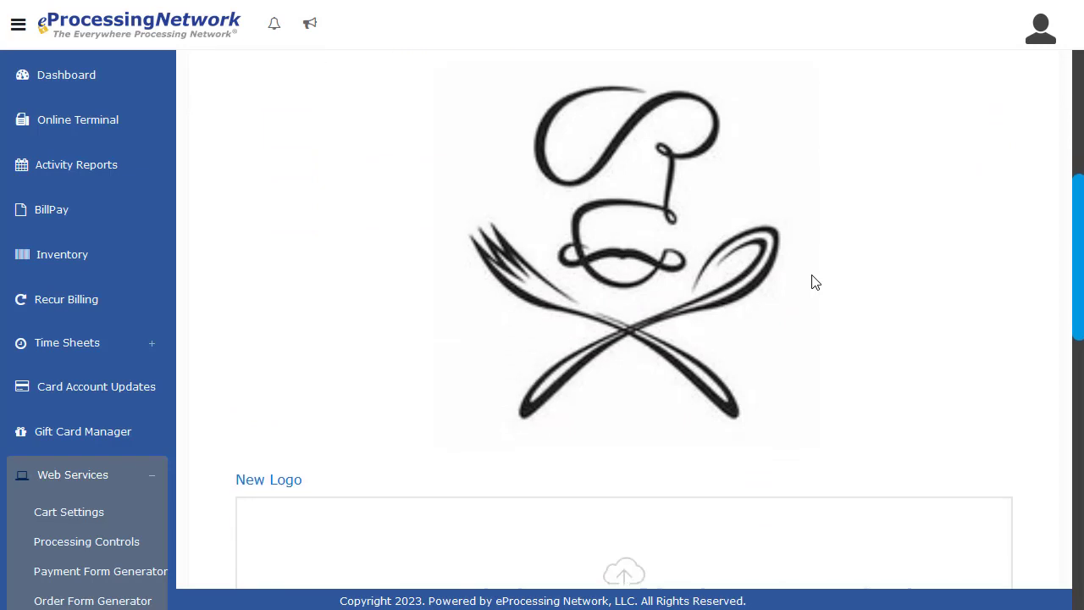
{"action": "scroll", "coordinate": [813, 282], "scroll_direction": "down", "scroll_amount": 3}
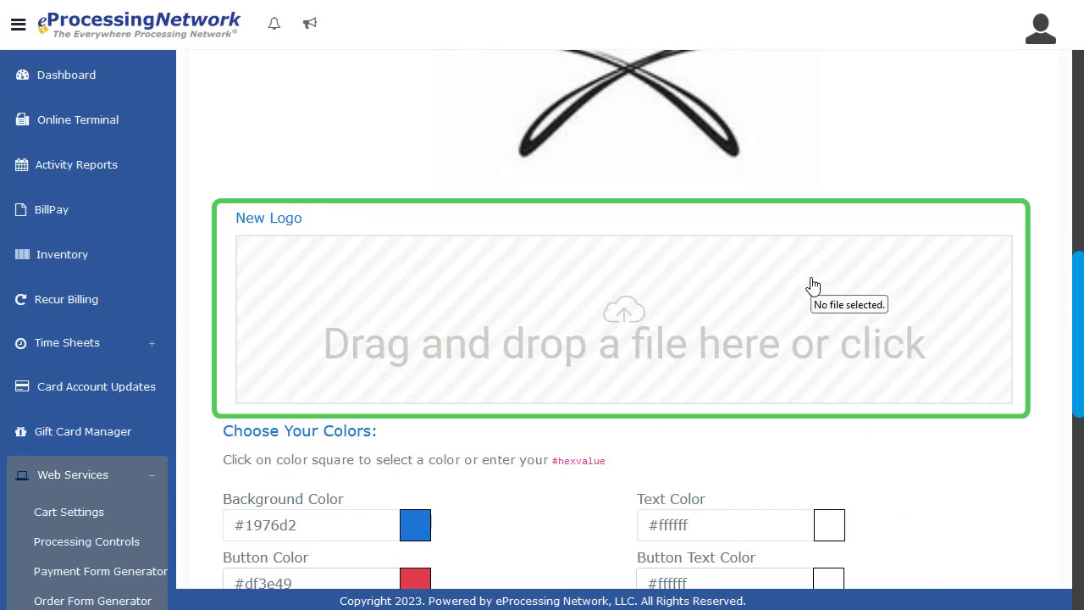
Set the form background to light grey #f8f9fa and the button to purple #7470f8
{"action": "scroll", "coordinate": [811, 284], "scroll_direction": "down", "scroll_amount": 4}
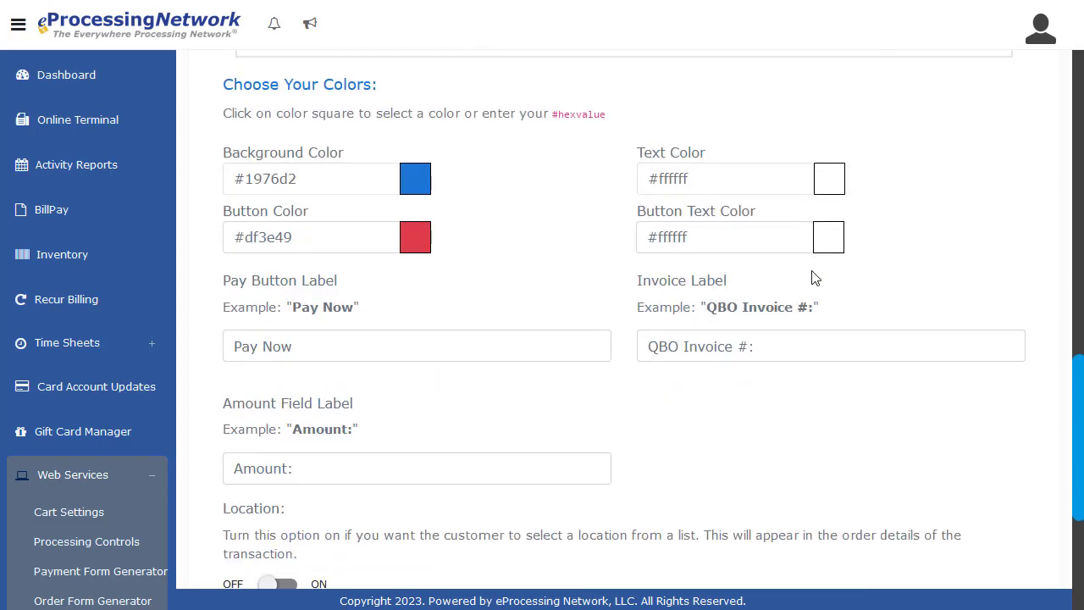
{"action": "left_click", "coordinate": [423, 179]}
{"action": "left_click", "coordinate": [234, 206]}
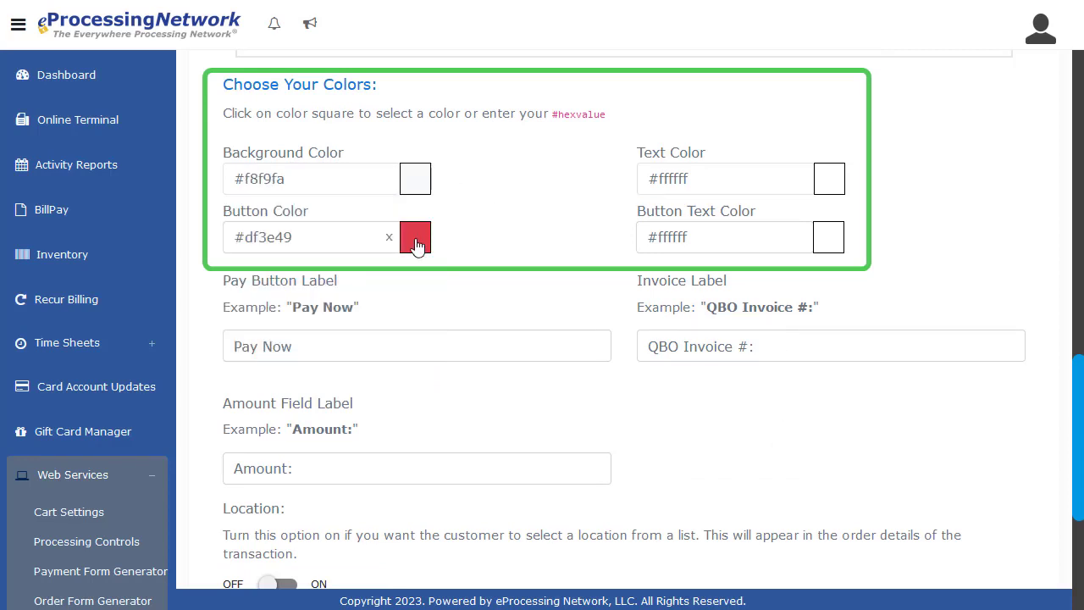
{"action": "left_click", "coordinate": [415, 241]}
{"action": "mouse_move", "coordinate": [401, 309]}
{"action": "left_mouse_down"}
{"action": "mouse_move", "coordinate": [398, 296]}
{"action": "mouse_move", "coordinate": [397, 312]}
{"action": "left_mouse_up"}
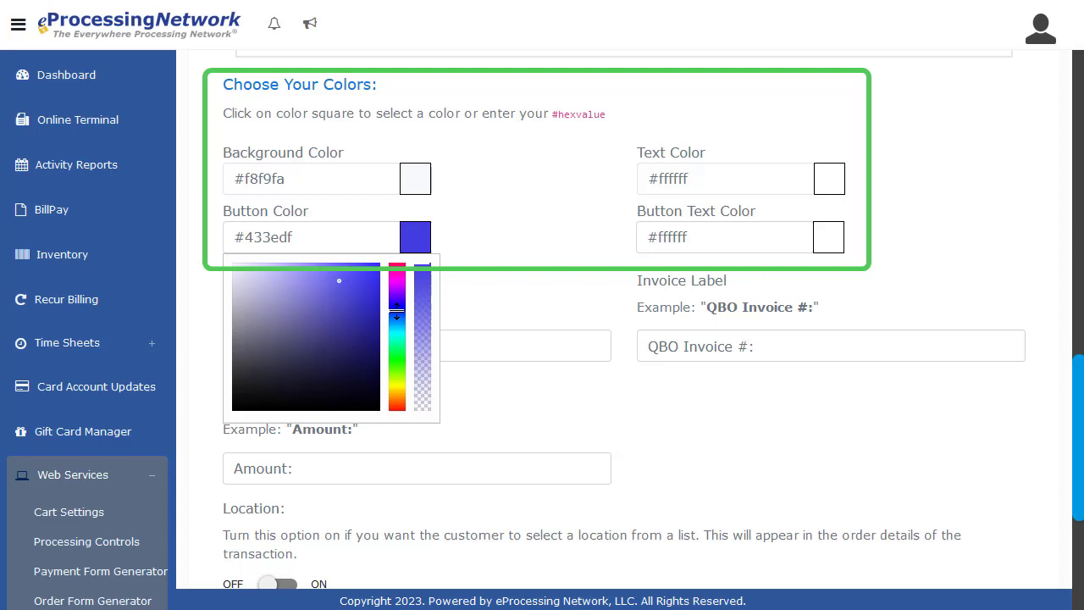
{"action": "left_click", "coordinate": [314, 269]}
{"action": "left_click", "coordinate": [519, 285]}
Make the text and button text near-black, then review the sample look
{"action": "left_click", "coordinate": [832, 180]}
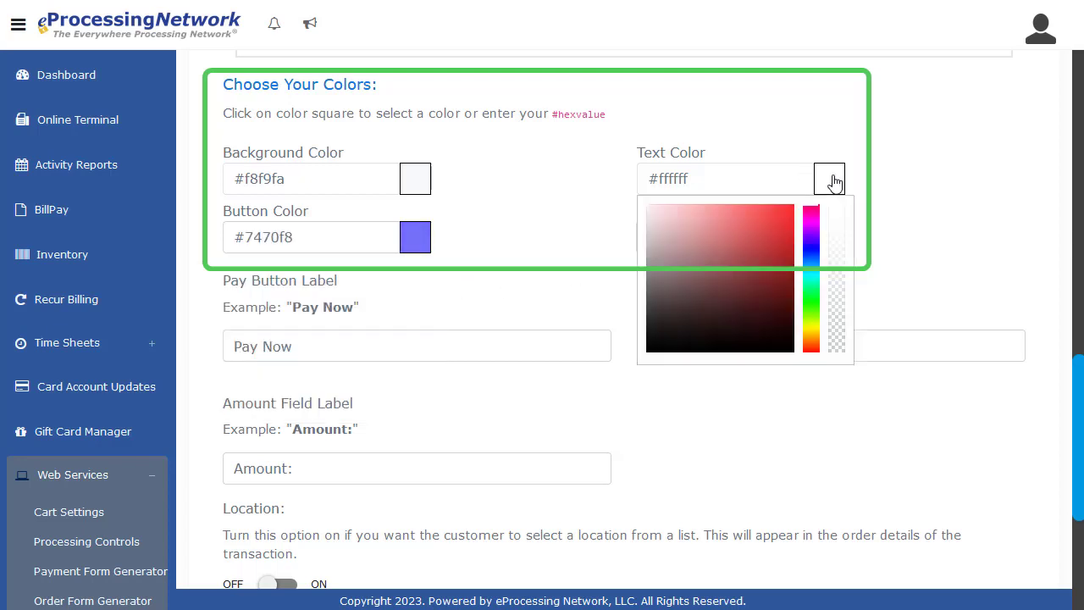
{"action": "left_click", "coordinate": [660, 350]}
{"action": "left_click", "coordinate": [828, 237]}
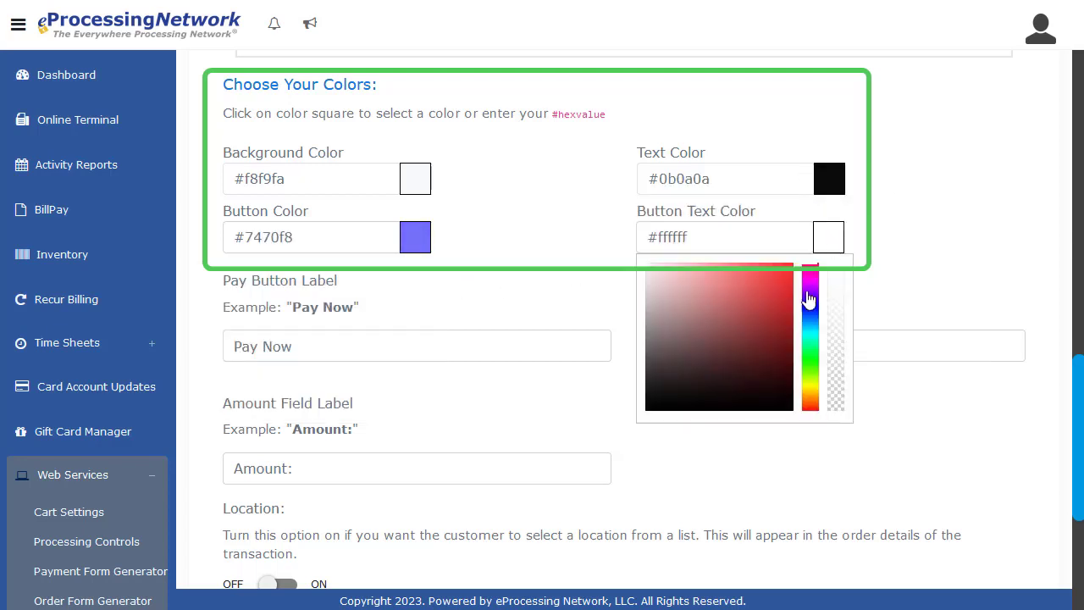
{"action": "left_click", "coordinate": [645, 408]}
{"action": "left_click", "coordinate": [973, 341]}
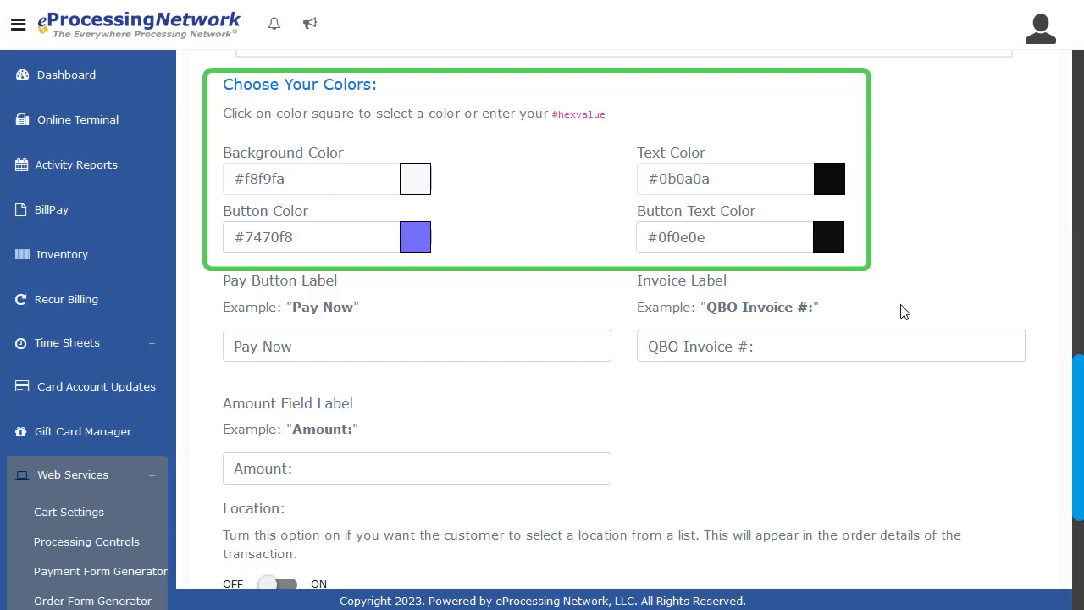
{"action": "scroll", "coordinate": [904, 312], "scroll_direction": "down", "scroll_amount": 2}
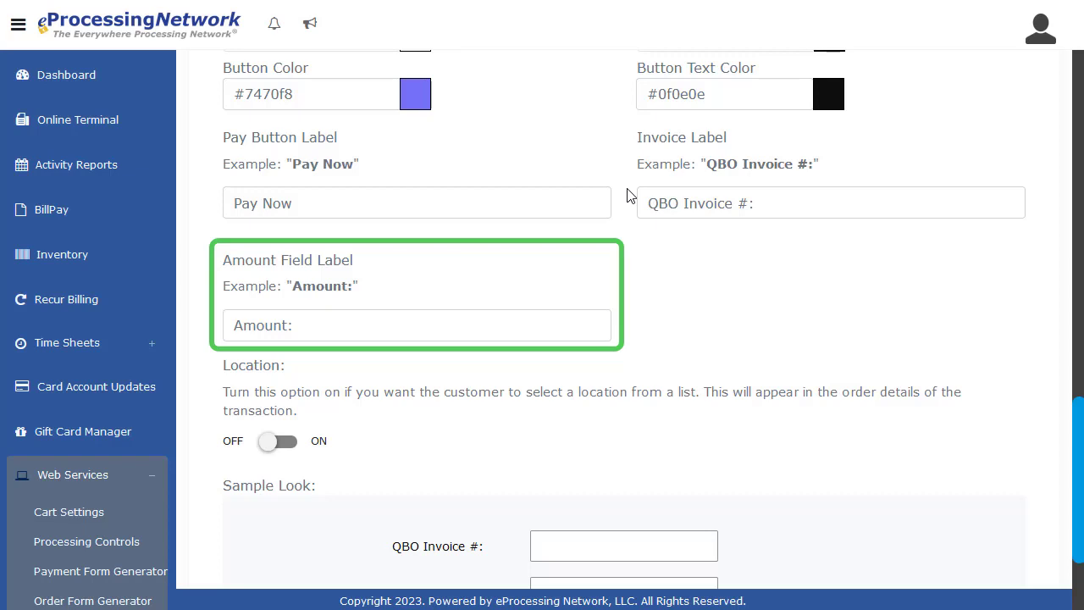
{"action": "scroll", "coordinate": [626, 195], "scroll_direction": "down", "scroll_amount": 2}
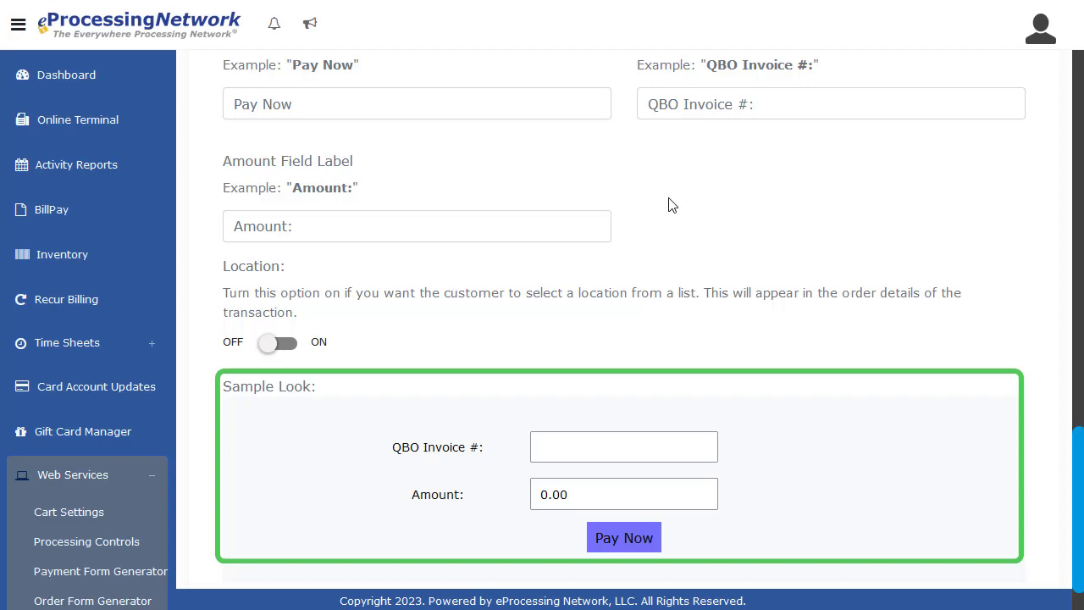
{"action": "scroll", "coordinate": [847, 381], "scroll_direction": "down", "scroll_amount": 1}
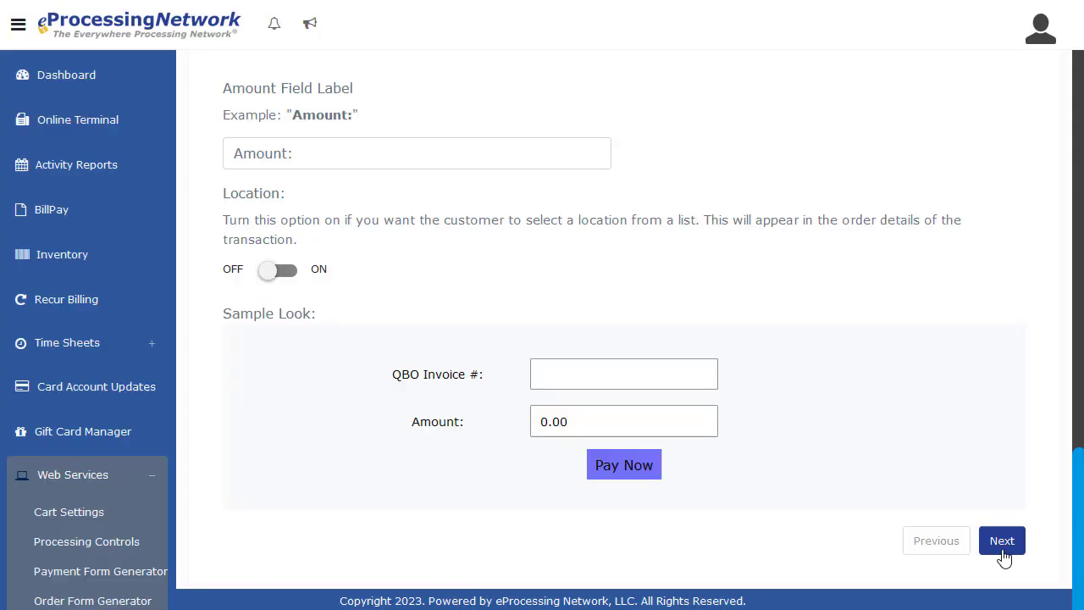
Advance from the Design step to Form Options and scroll through the optional settings
{"action": "left_click", "coordinate": [1004, 549]}
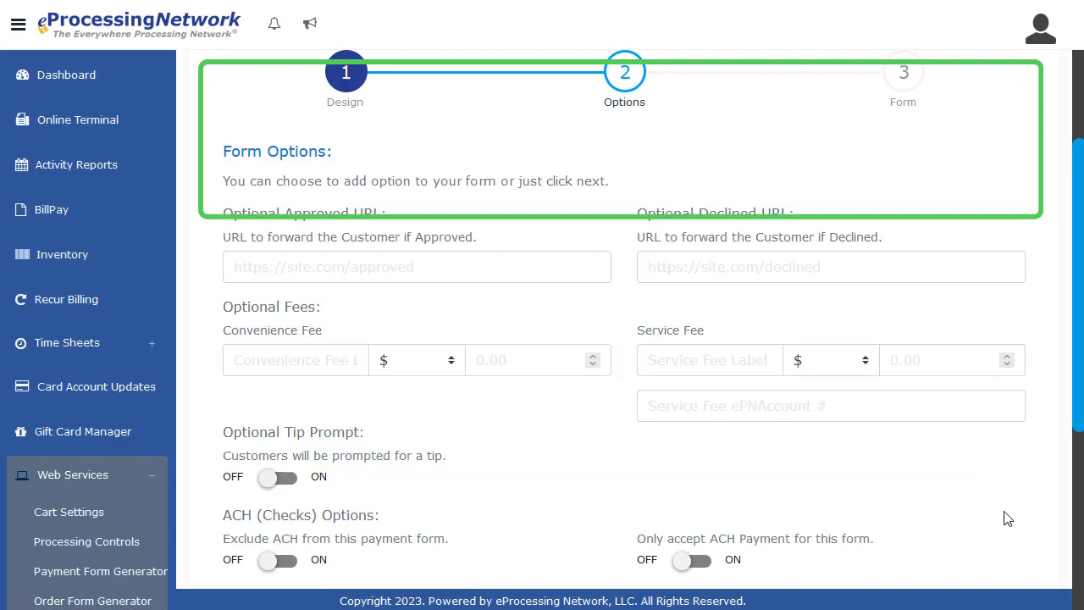
{"action": "scroll", "coordinate": [1002, 502], "scroll_direction": "down", "scroll_amount": 1}
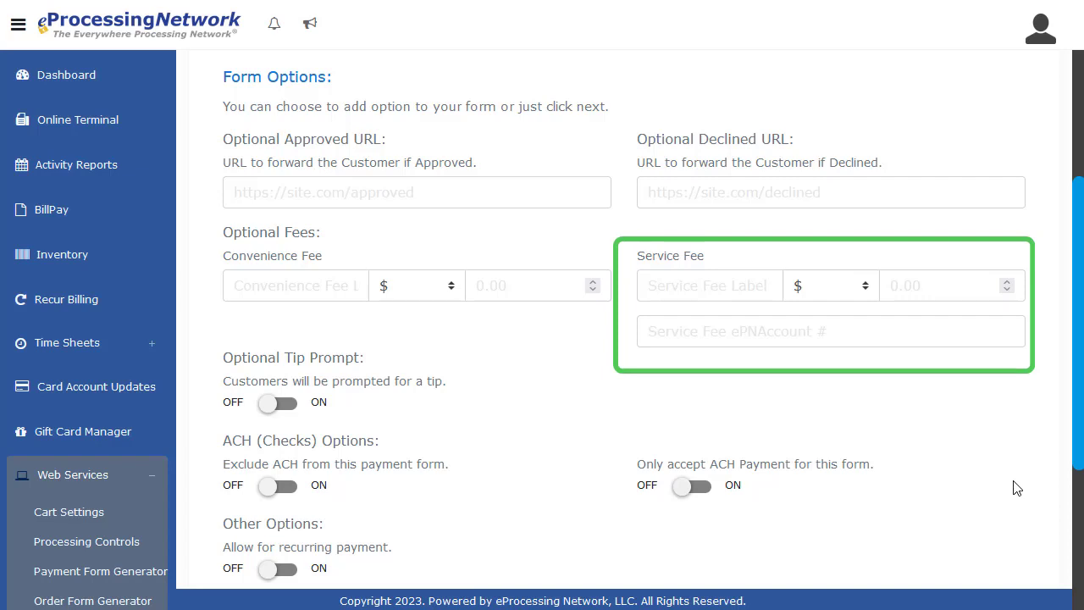
{"action": "scroll", "coordinate": [1016, 488], "scroll_direction": "down", "scroll_amount": 3}
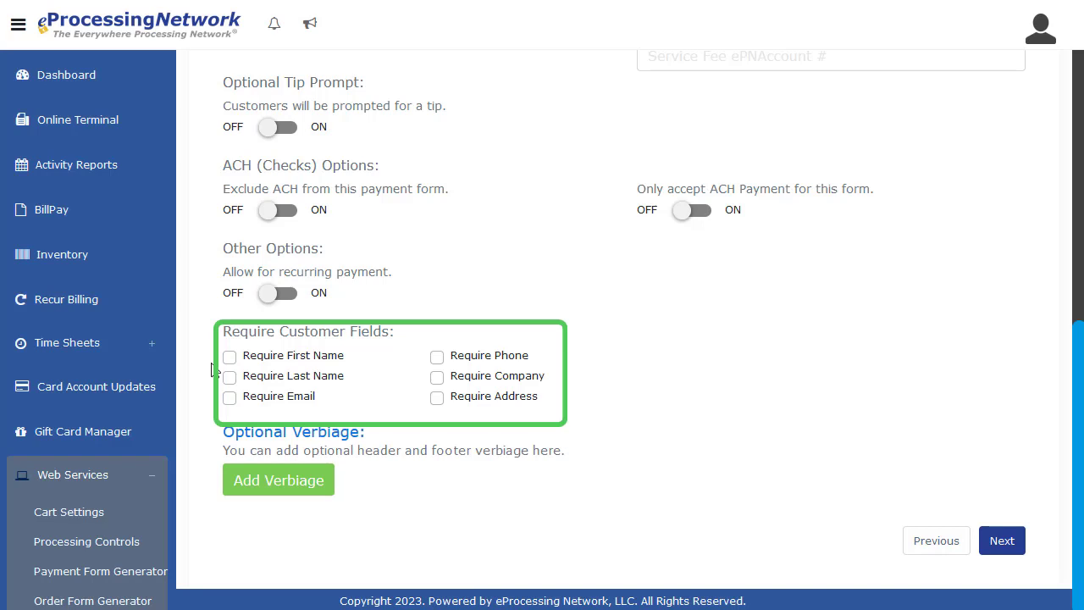
Make the customer's first name, last name, email, phone and address required
{"action": "left_click", "coordinate": [228, 356]}
{"action": "left_click", "coordinate": [230, 377]}
{"action": "left_click", "coordinate": [230, 397]}
{"action": "left_click", "coordinate": [437, 357]}
{"action": "left_click", "coordinate": [437, 397]}
Add the header message 'Please enter your invoice number and amount to pay.' and continue
{"action": "left_click", "coordinate": [278, 480]}
{"action": "left_click", "coordinate": [303, 209]}
{"action": "type", "text": "Please enter yu"}
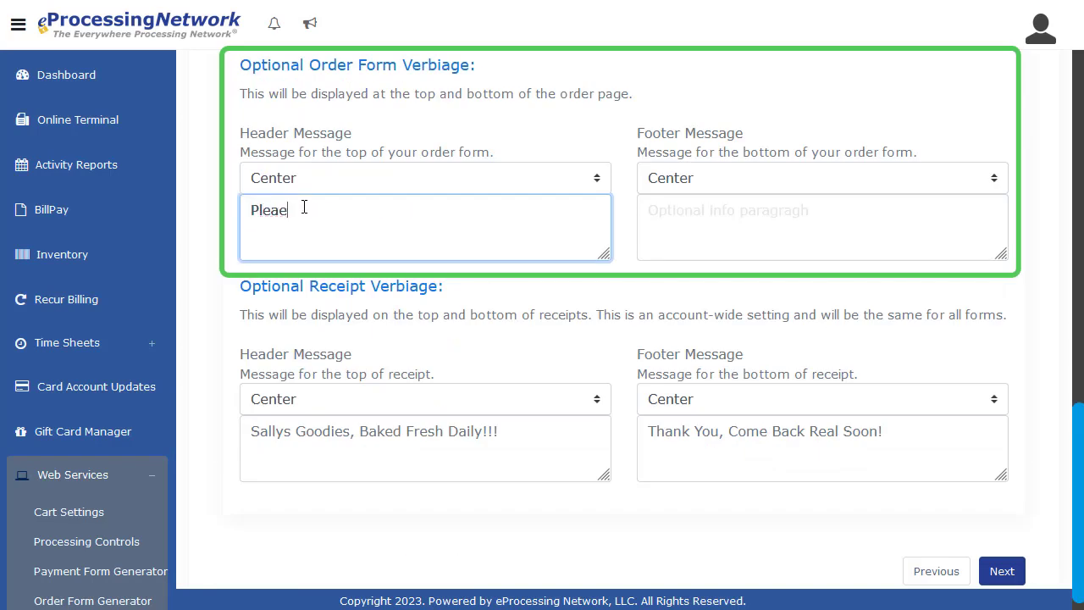
{"action": "key", "text": "BackSpace"}
{"action": "type", "text": "our invoice number and"}
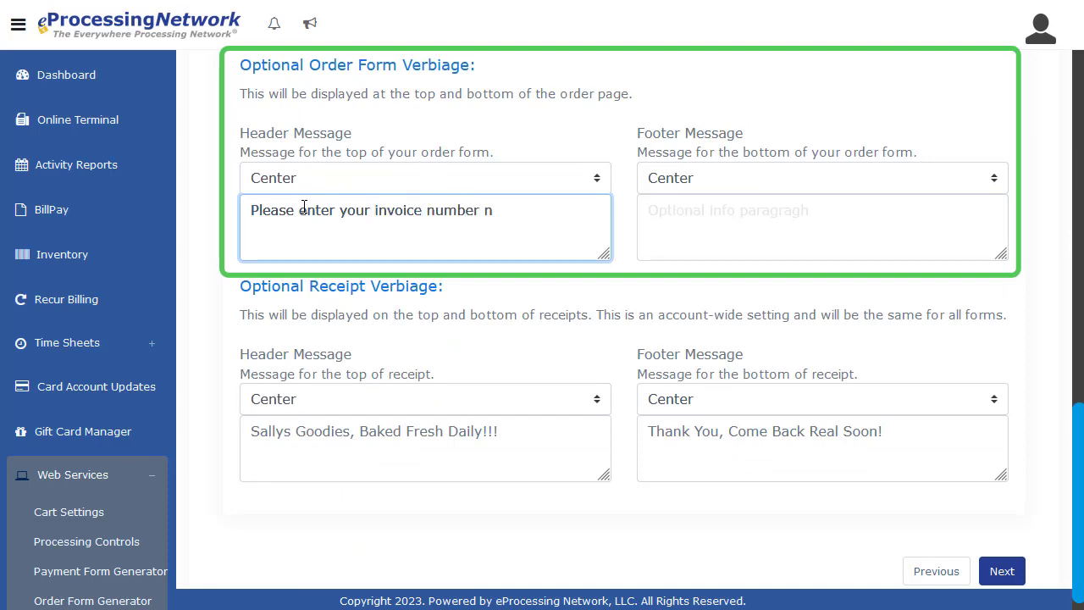
{"action": "type", "text": " amount to"}
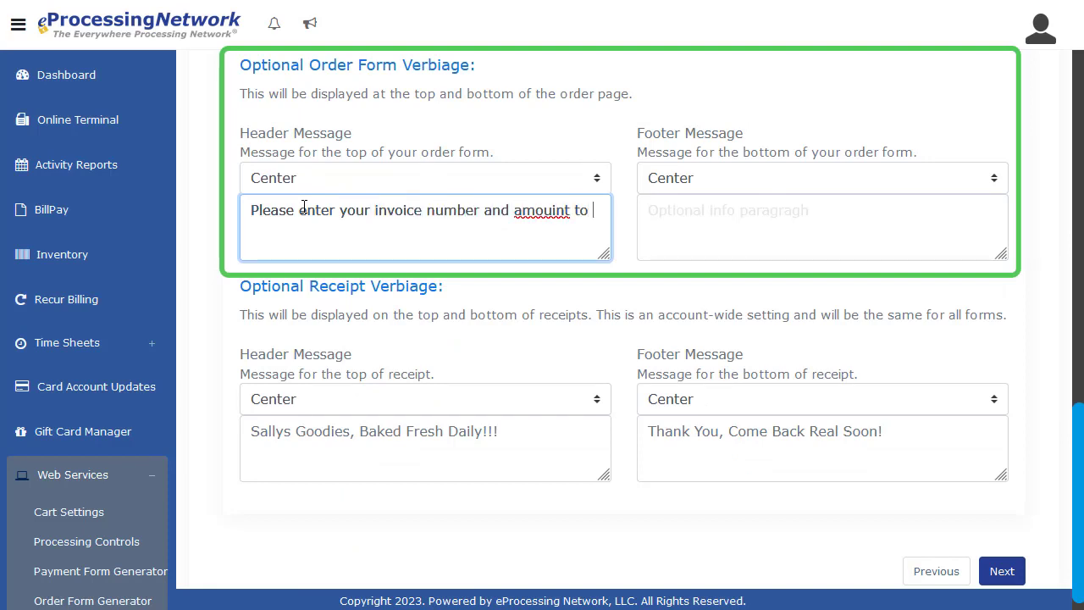
{"action": "key", "text": "BackSpace"}
{"action": "key", "text": "BackSpace"}
{"action": "key", "text": "BackSpace"}
{"action": "key", "text": "BackSpace"}
{"action": "key", "text": "BackSpace"}
{"action": "key", "text": "BackSpace"}
{"action": "key", "text": "BackSpace"}
{"action": "key", "text": "BackSpace"}
{"action": "key", "text": "BackSpace"}
{"action": "key", "text": "BackSpace"}
{"action": "key", "text": "BackSpace"}
{"action": "type", "text": "d amount to pay."}
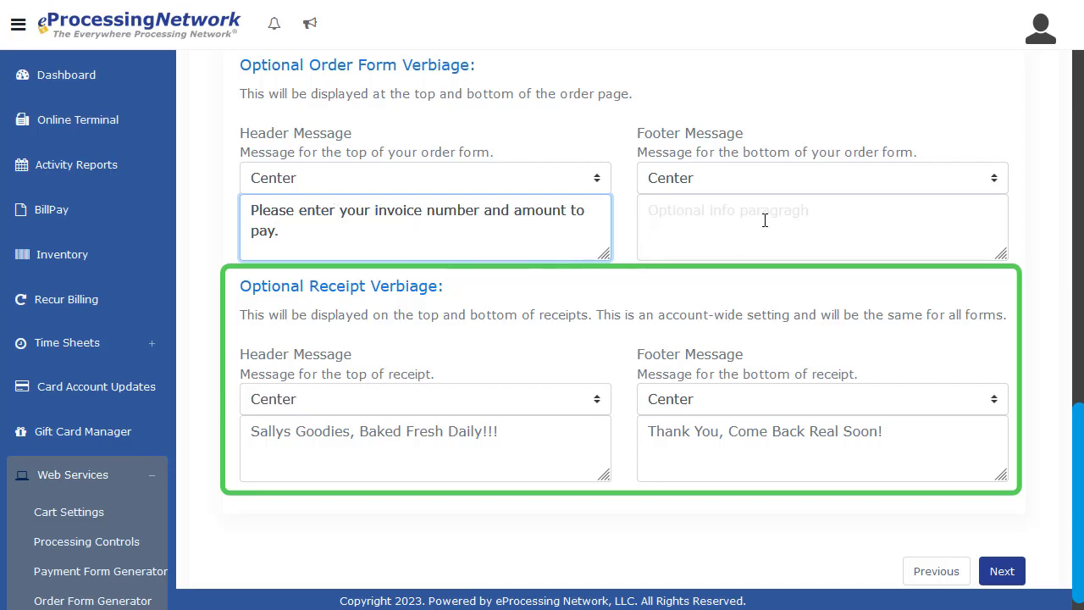
{"action": "left_click", "coordinate": [651, 296]}
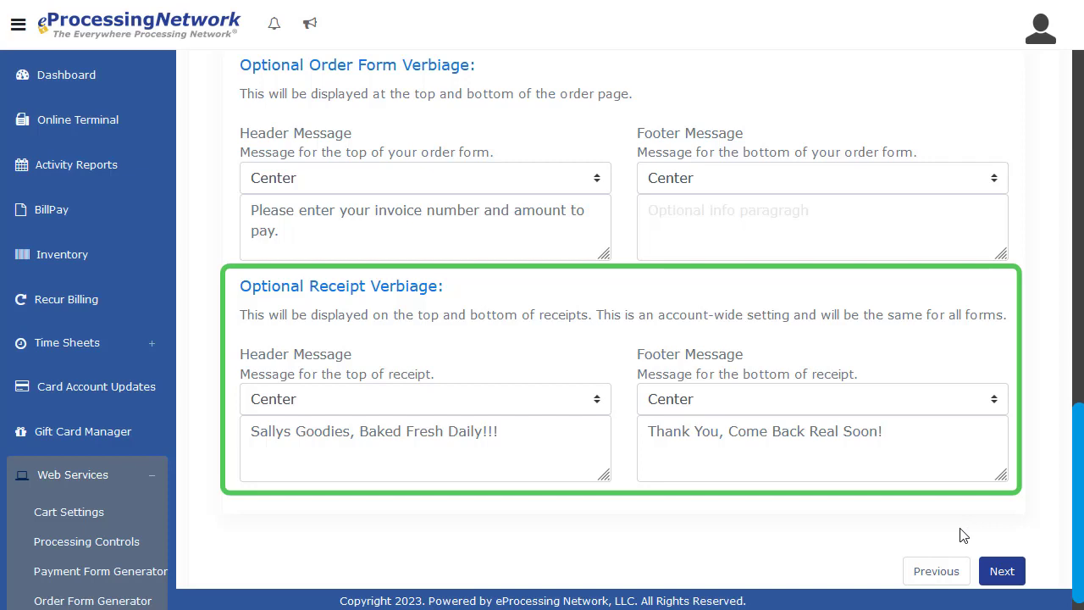
{"action": "left_click", "coordinate": [1000, 571]}
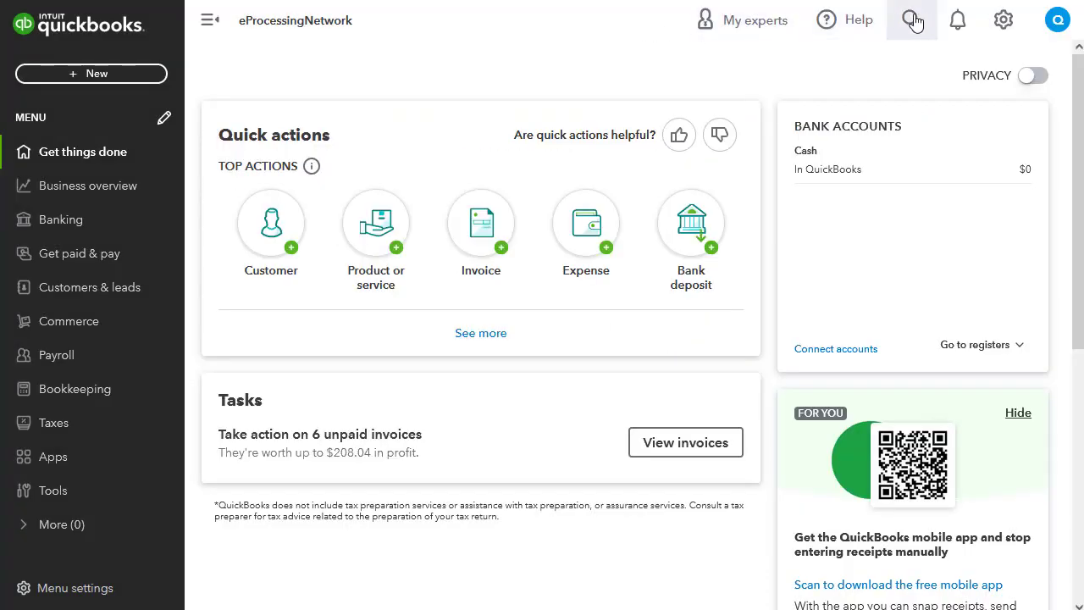
Go to the Sales section of QuickBooks Online's Account and settings
{"action": "left_click", "coordinate": [1013, 25]}
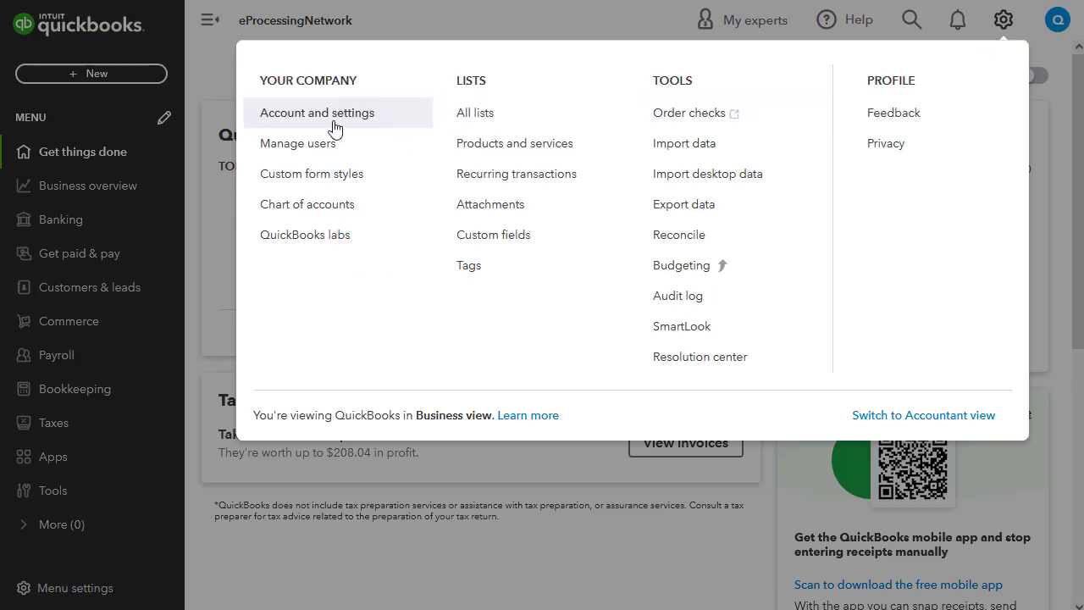
{"action": "left_click", "coordinate": [296, 123]}
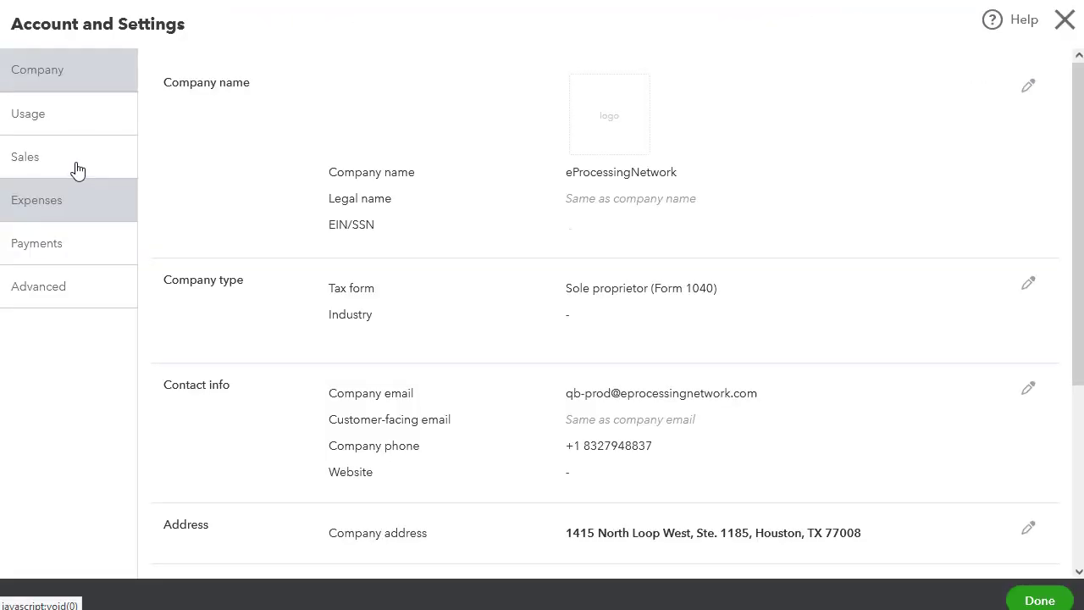
{"action": "left_click", "coordinate": [76, 171]}
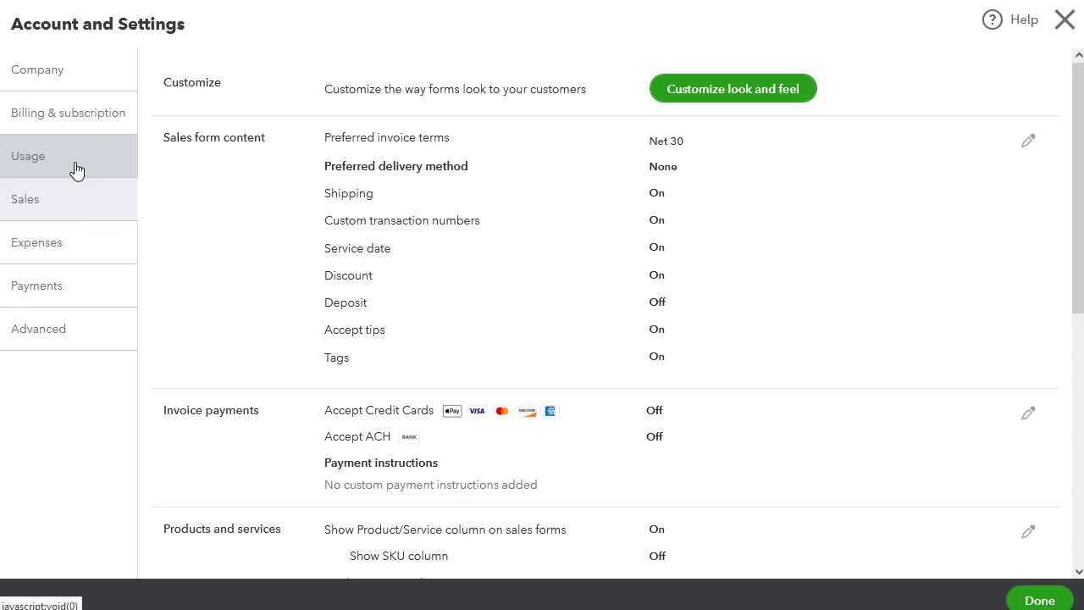
{"action": "scroll", "coordinate": [798, 199], "scroll_direction": "down", "scroll_amount": 2}
{"action": "scroll", "coordinate": [798, 198], "scroll_direction": "down", "scroll_amount": 5}
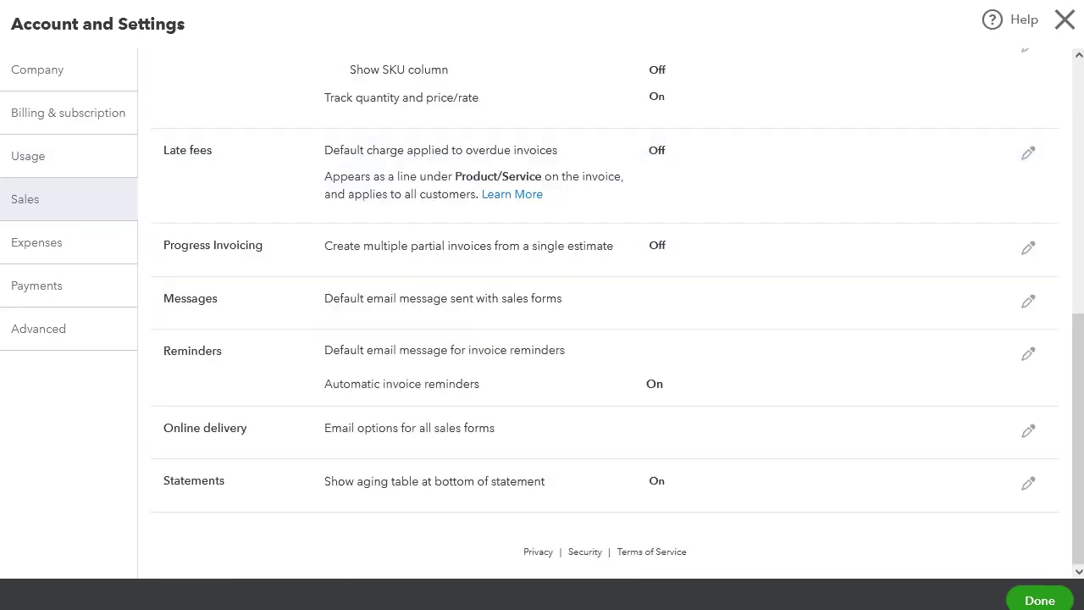
Add 'Please pay here:' and the pasted payment link to the default invoice email, then save
{"action": "left_click", "coordinate": [713, 317]}
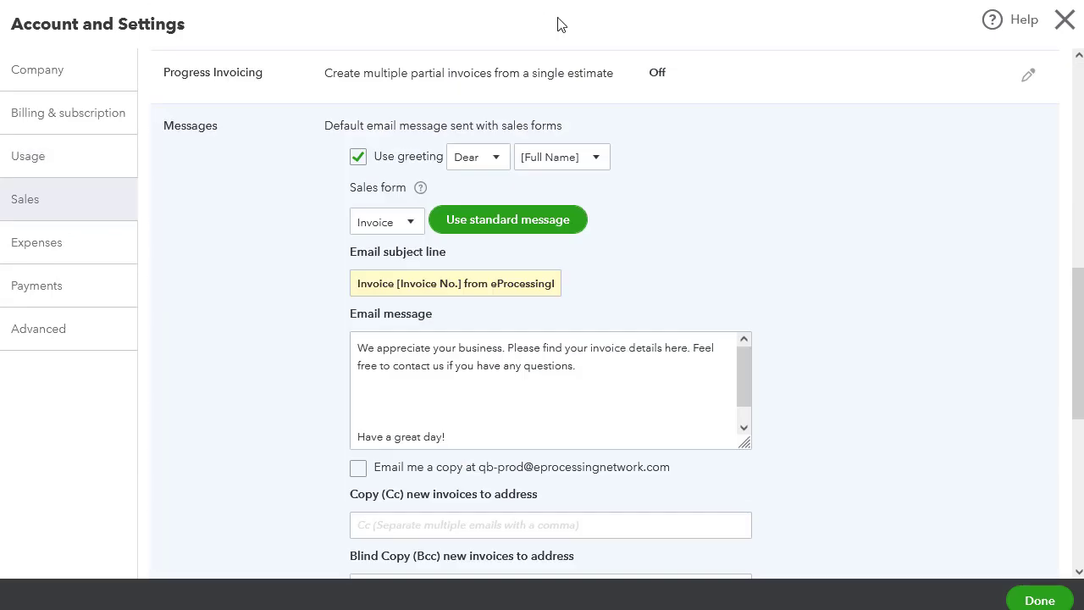
{"action": "left_click", "coordinate": [409, 394]}
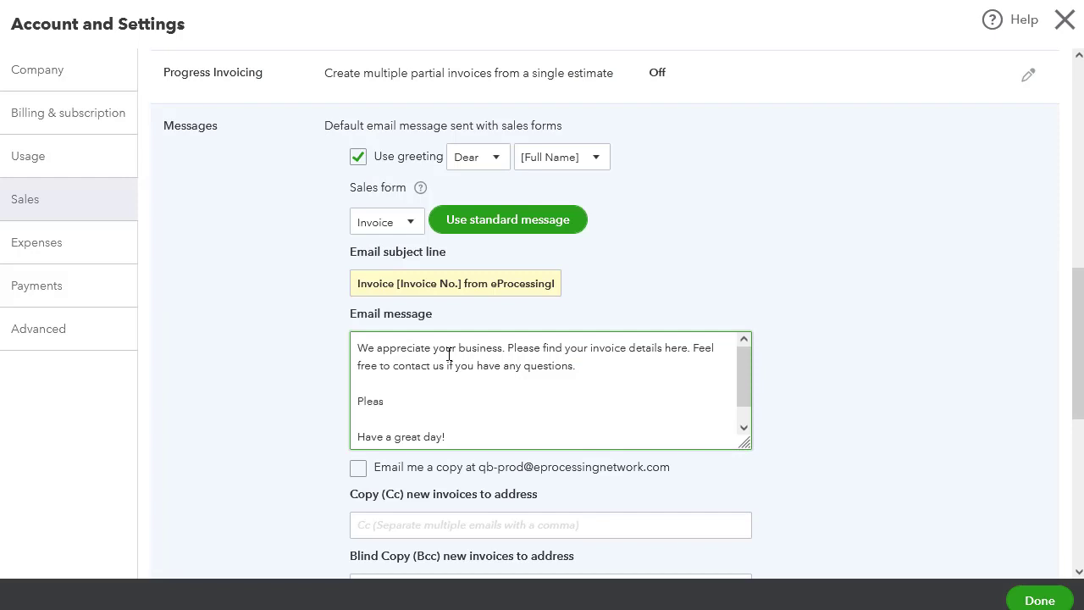
{"action": "type", "text": "Please pay here:"}
{"action": "key", "text": "Return"}
{"action": "type", "text": "https://www.eprocessingnetwork.com/cgi-bin/epn/secure/pfg/payment.fpl?a=120729&f=BE6668C8-6D58-1014-9F3B-D1351125BBE2"}
{"action": "scroll", "coordinate": [500, 404], "scroll_direction": "down", "scroll_amount": 1}
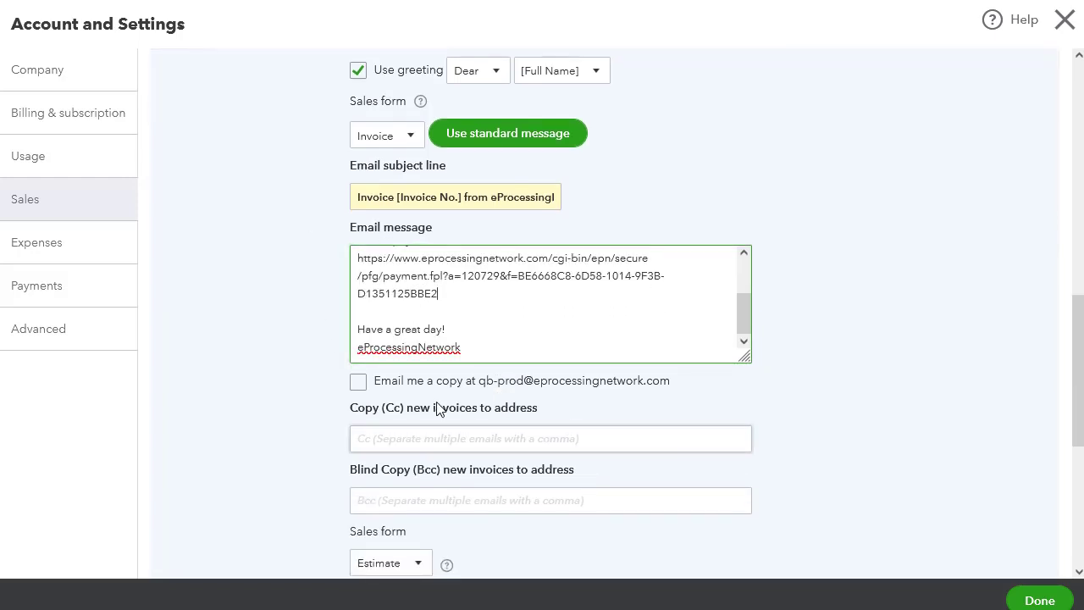
{"action": "scroll", "coordinate": [804, 394], "scroll_direction": "down", "scroll_amount": 3}
{"action": "left_click", "coordinate": [448, 421]}
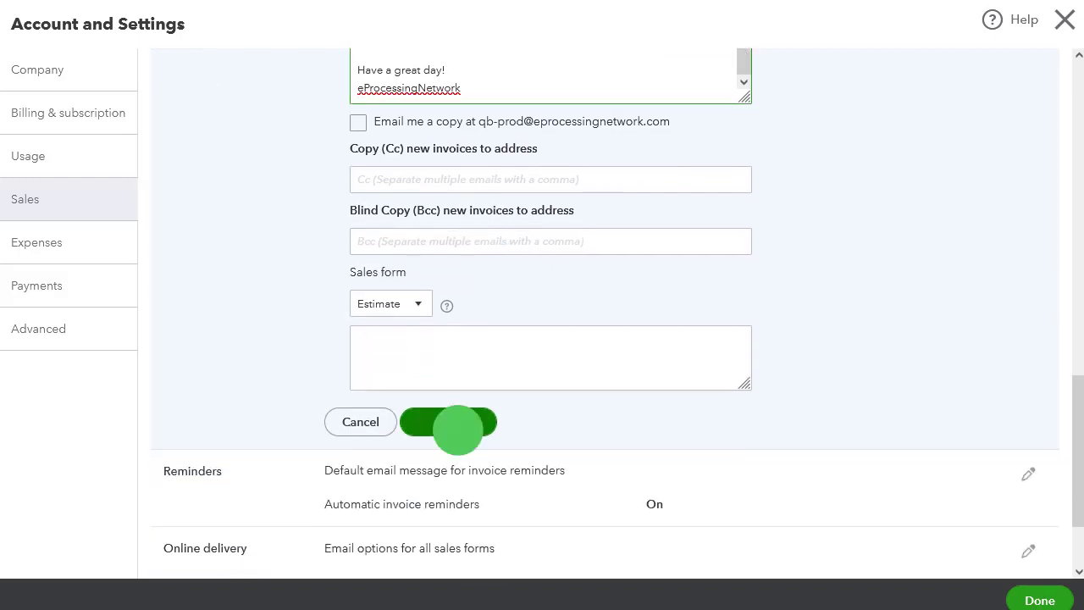
{"action": "left_click", "coordinate": [392, 358]}
Add 'Please pay here:' and the payment link to Reminder 1's email and save it
{"action": "scroll", "coordinate": [431, 356], "scroll_direction": "down", "scroll_amount": 2}
{"action": "left_click", "coordinate": [466, 352]}
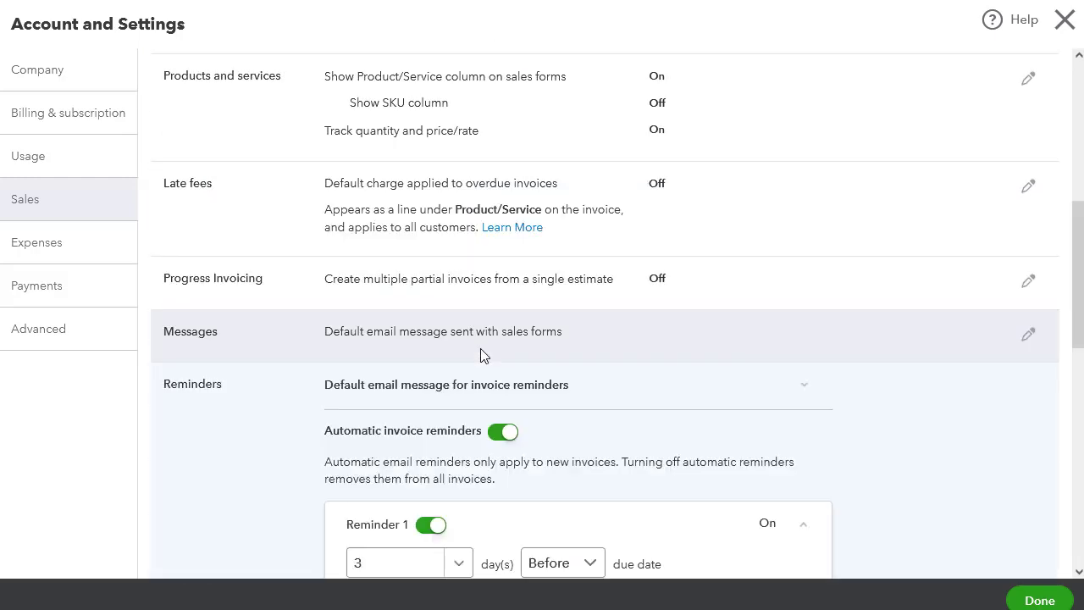
{"action": "scroll", "coordinate": [592, 373], "scroll_direction": "down", "scroll_amount": 4}
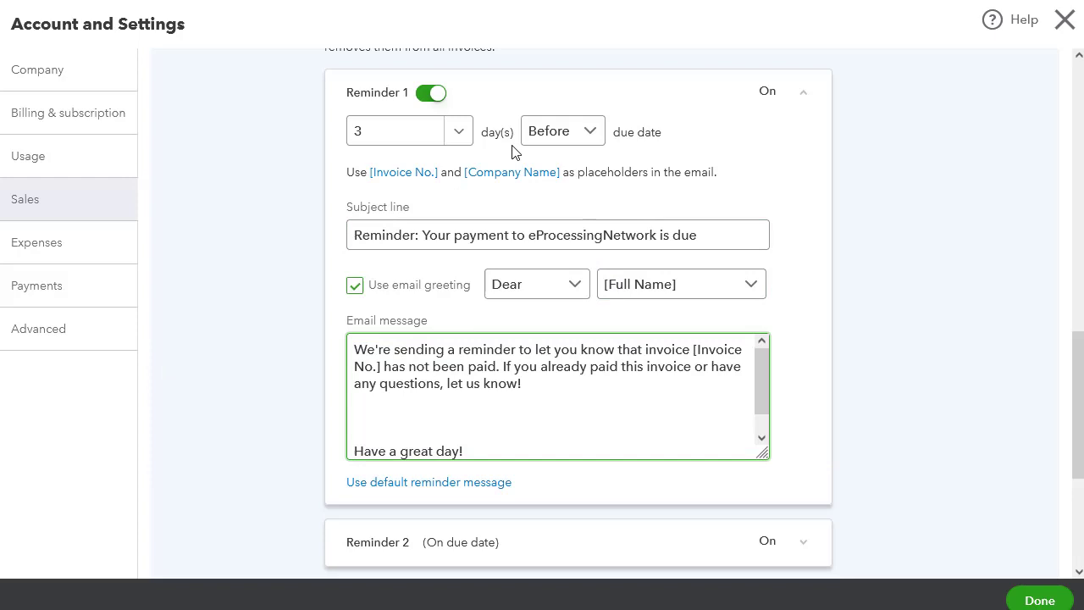
{"action": "scroll", "coordinate": [601, 271], "scroll_direction": "up", "scroll_amount": 1}
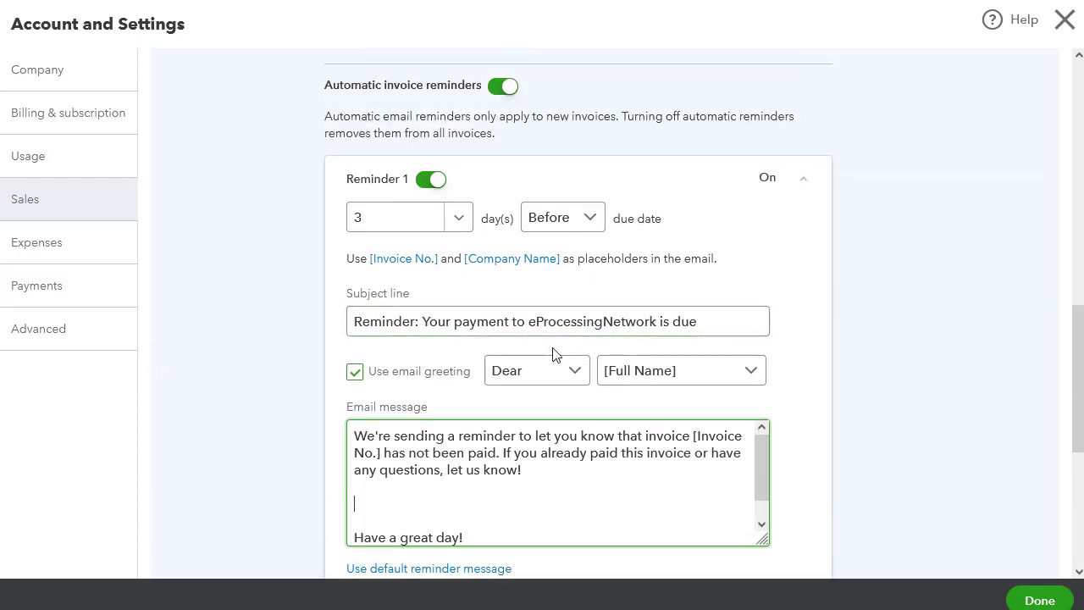
{"action": "type", "text": "le"}
{"action": "type", "text": "leae"}
{"action": "type", "text": "se pay here"}
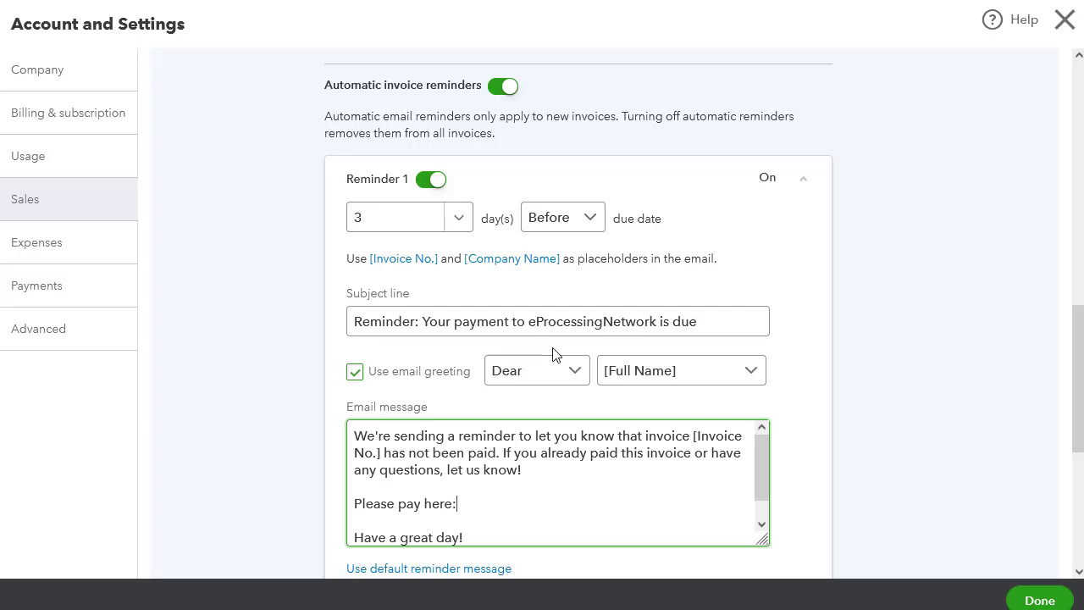
{"action": "type", "text": ":"}
{"action": "key", "text": "Return"}
{"action": "type", "text": "https://www.eprocessingnetwork.com/cgi-bin/epn/secure/pfg/payment.fpl?a=120729&f=BE6668C8-6D58-1014-9F3B-D1351125BBE2"}
{"action": "scroll", "coordinate": [861, 344], "scroll_direction": "down", "scroll_amount": 2}
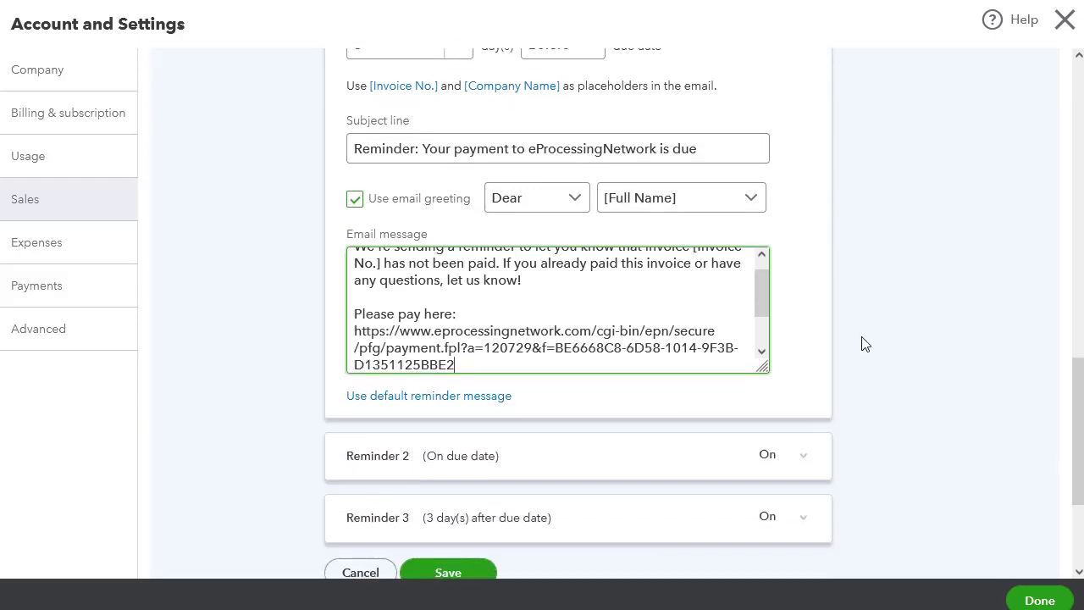
{"action": "left_click", "coordinate": [468, 573]}
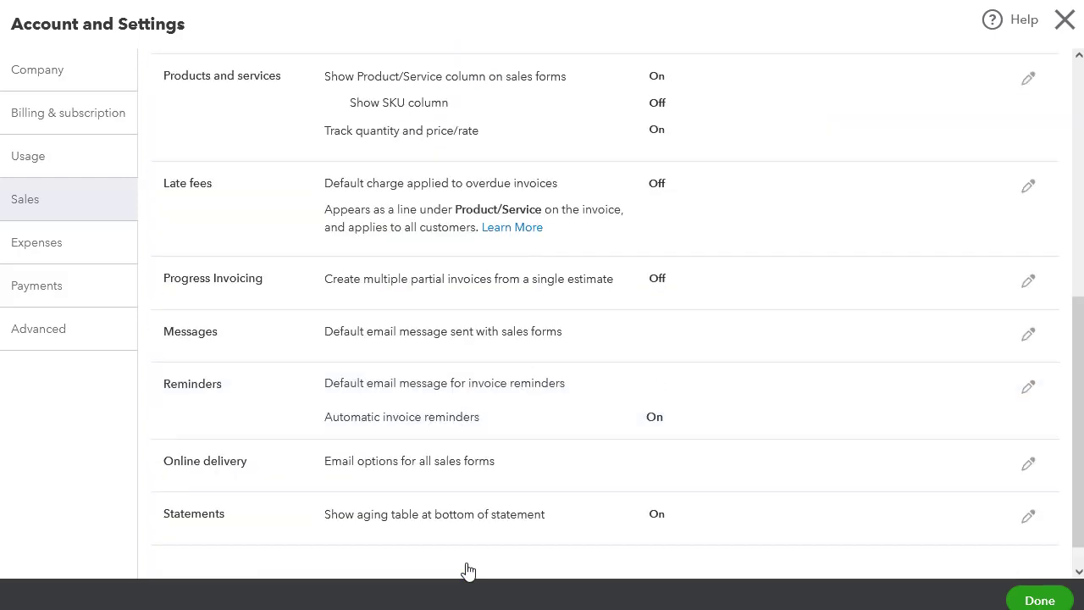
Edit the Invoice payments options and save them
{"action": "scroll", "coordinate": [542, 259], "scroll_direction": "up", "scroll_amount": 4}
{"action": "left_click", "coordinate": [1031, 318]}
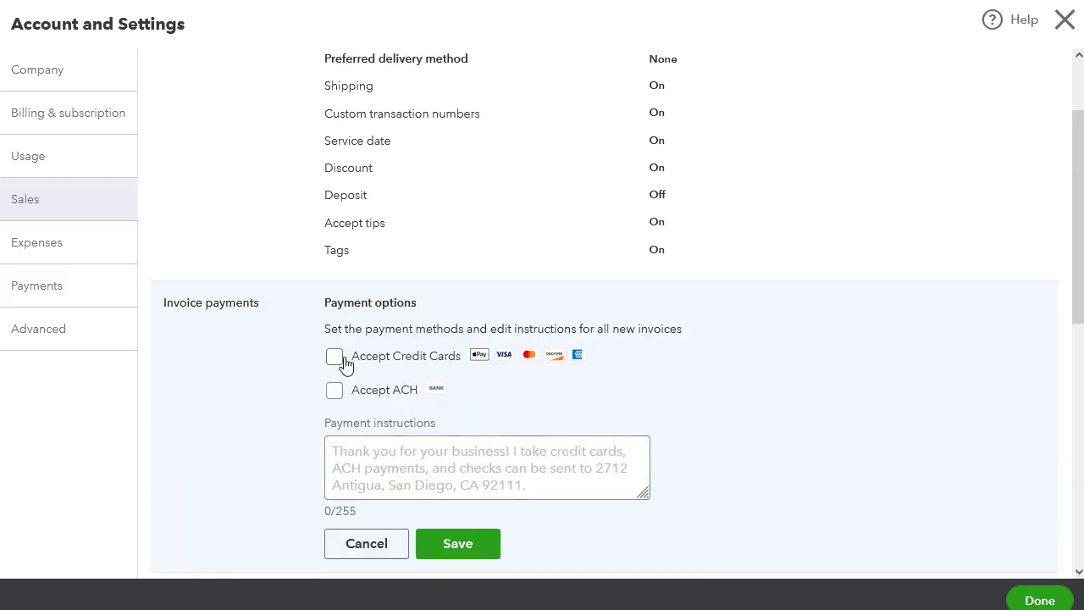
{"action": "left_click", "coordinate": [451, 554]}
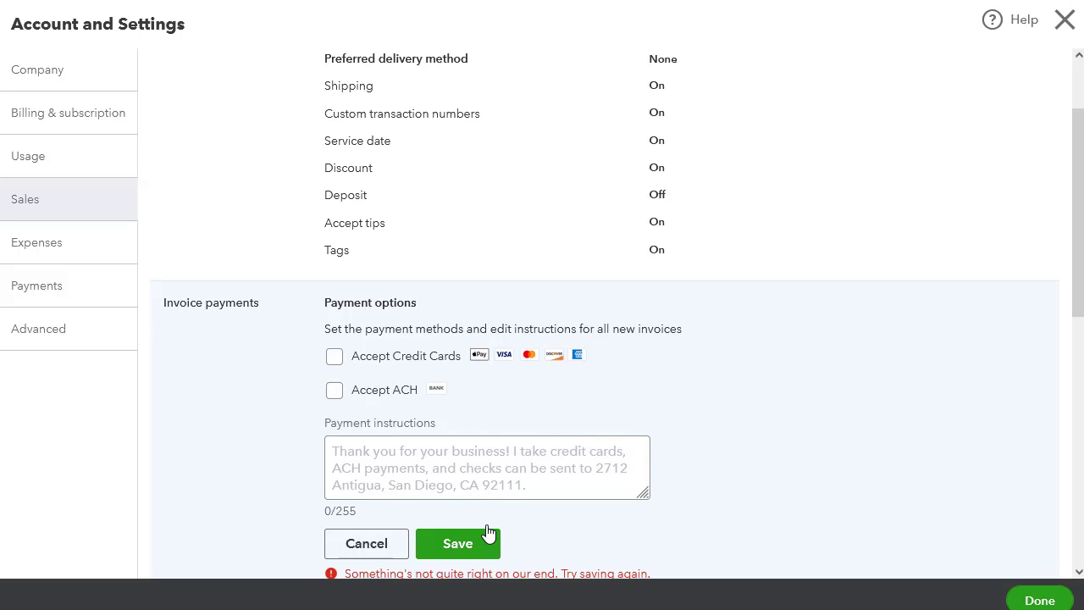
{"action": "left_click", "coordinate": [479, 546]}
{"action": "scroll", "coordinate": [525, 525], "scroll_direction": "down", "scroll_amount": 1}
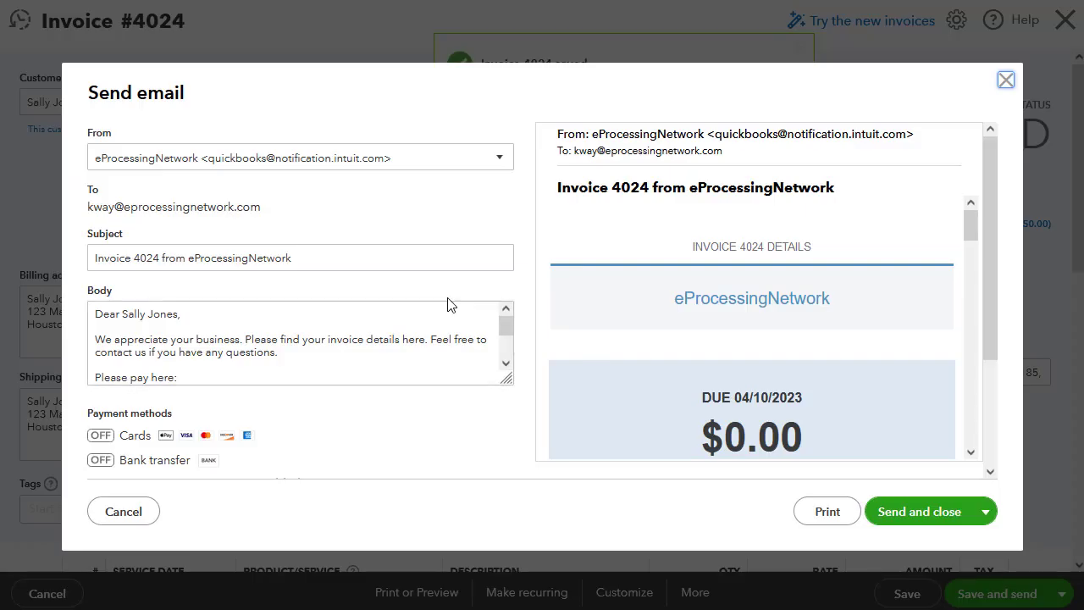
{"action": "scroll", "coordinate": [448, 305], "scroll_direction": "down", "scroll_amount": 2}
{"action": "left_click", "coordinate": [419, 261]}
{"action": "key", "text": "ctrl+a"}
{"action": "left_click", "coordinate": [461, 255]}
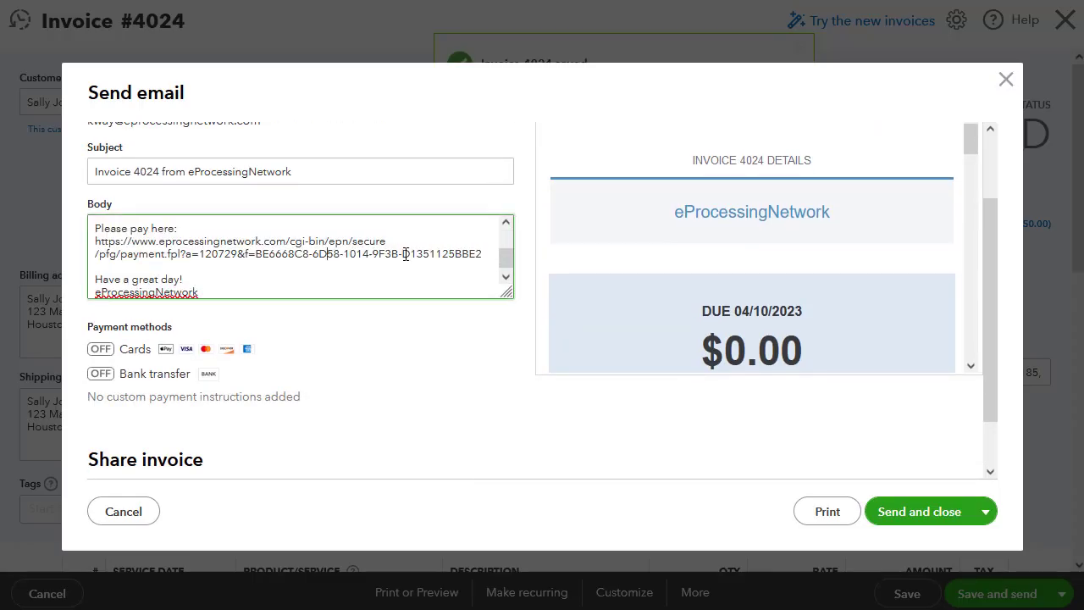
{"action": "scroll", "coordinate": [946, 323], "scroll_direction": "down", "scroll_amount": 3}
{"action": "scroll", "coordinate": [946, 324], "scroll_direction": "down", "scroll_amount": 1}
{"action": "left_click_drag", "start_coordinate": [925, 288], "coordinate": [564, 201]}
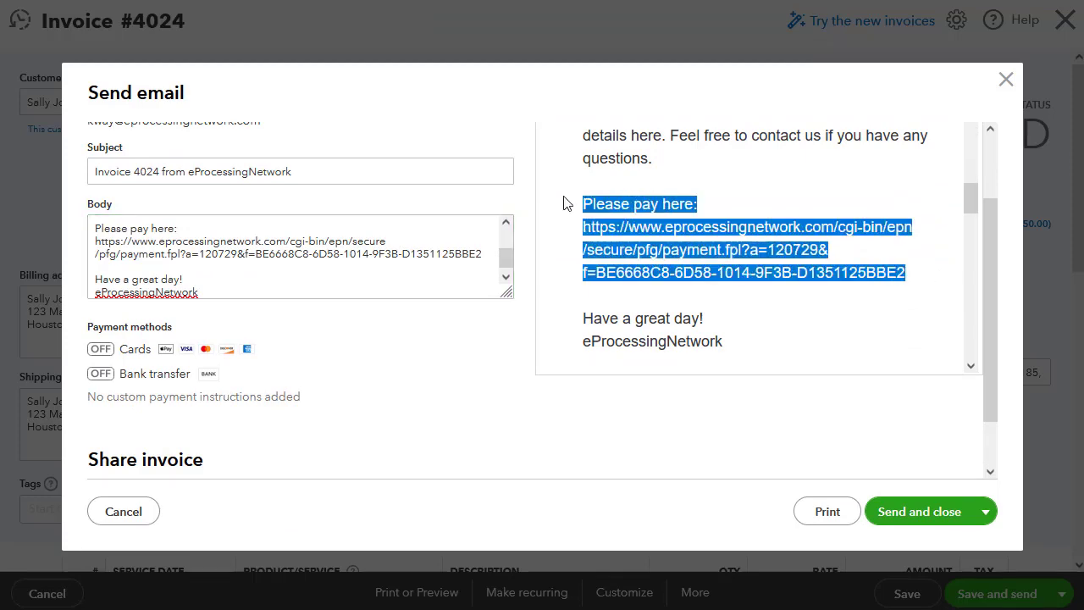